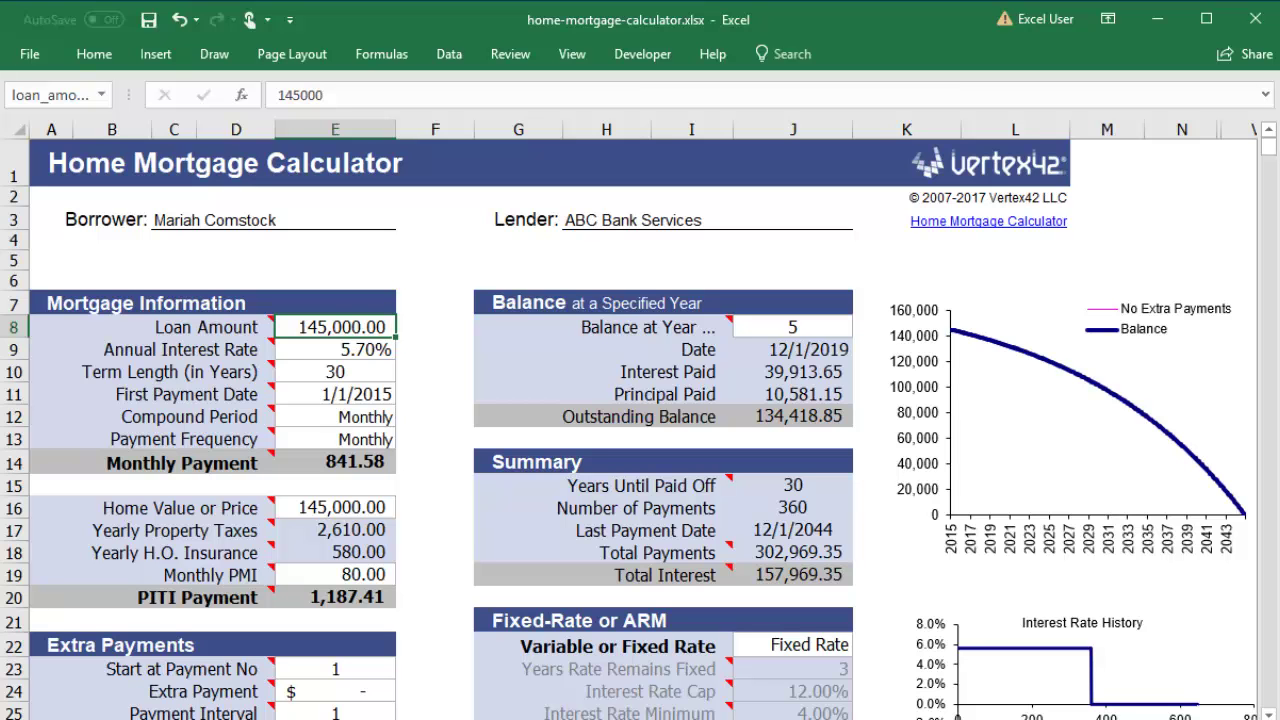
- Enter a 150,000 loan amount at 5.5% interest with first payment date 8/1/2019
text(150000)
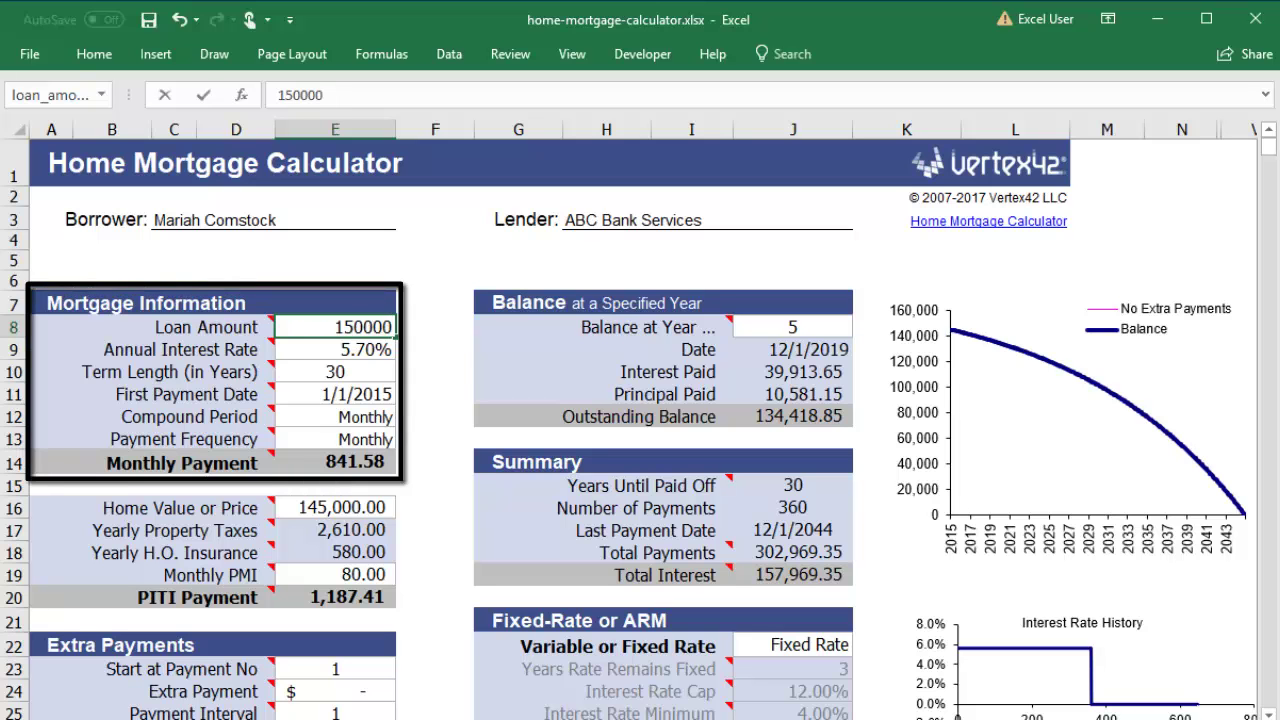
key(Return)
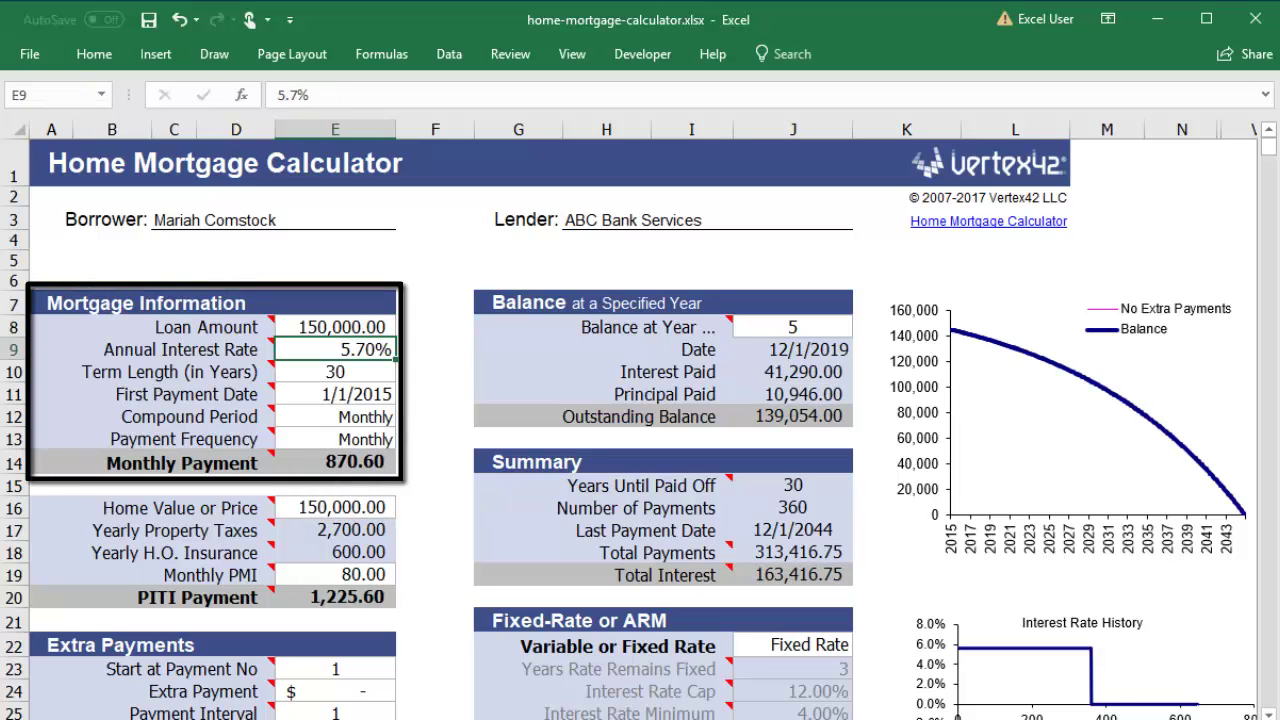
text(5.5)
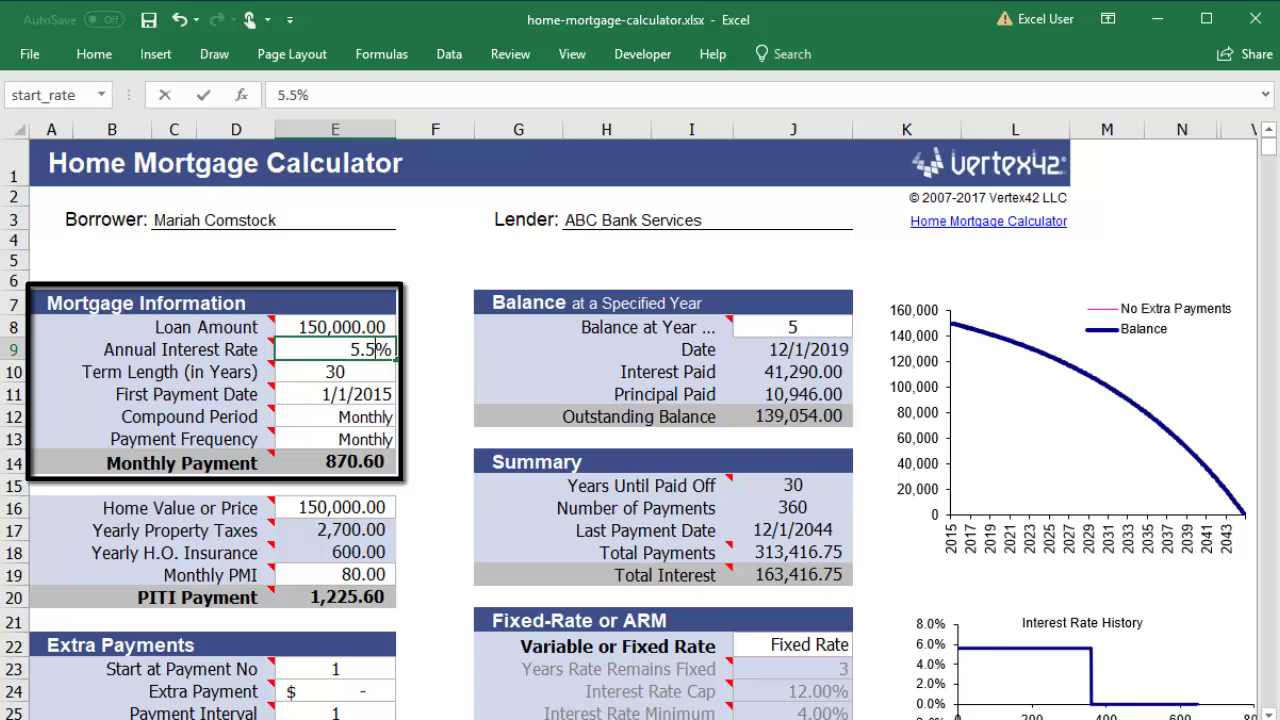
key(Return)
key(Return)
text(8/1/2019)
key(ctrl+Return)
- Set the payment frequency to Bi-Weekly
key(Down)
key(Down)
click(405, 439)
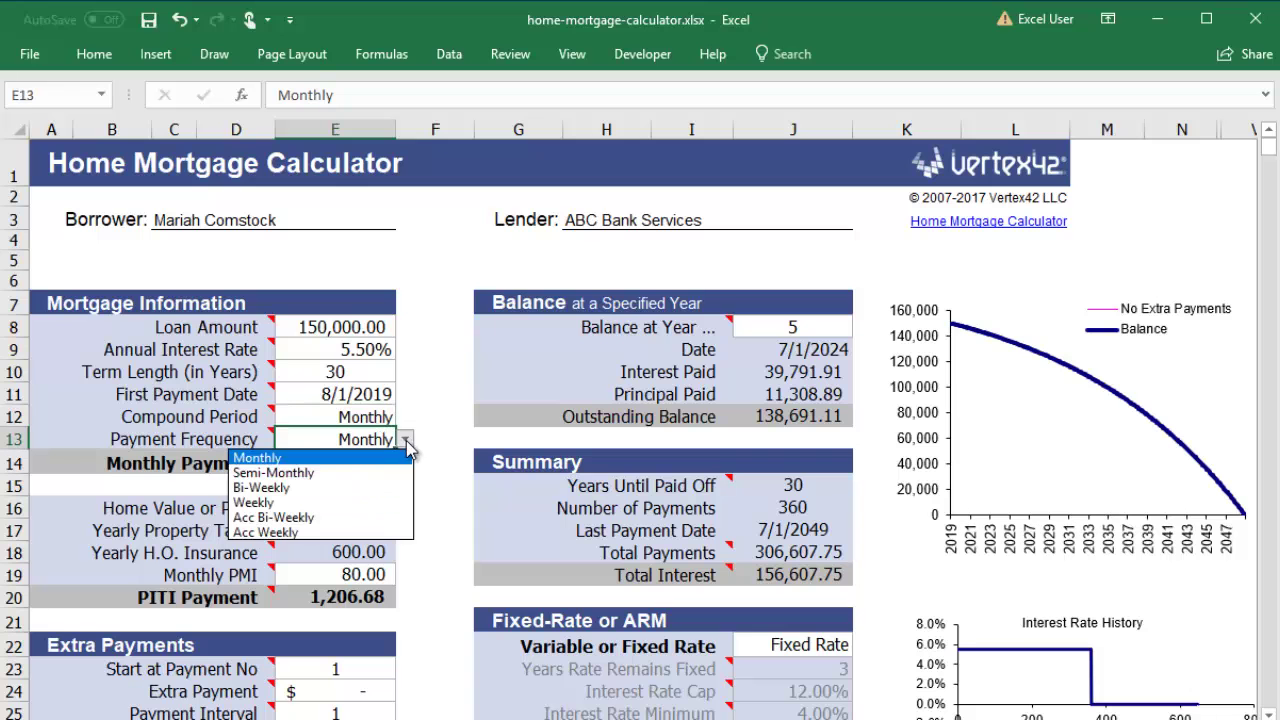
click(388, 488)
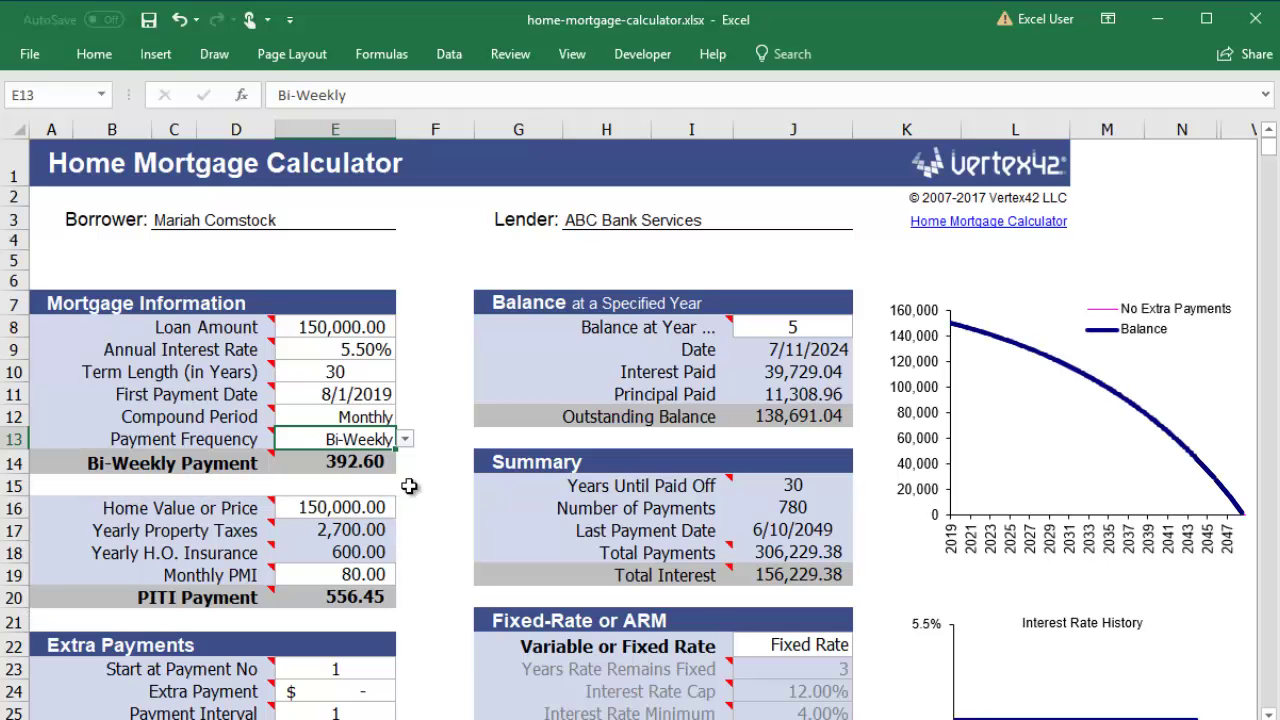
- Switch the E13 payment frequency to Acc Bi-Weekly, giving 425.84 per payment
scroll(1268, 712, down, 2)
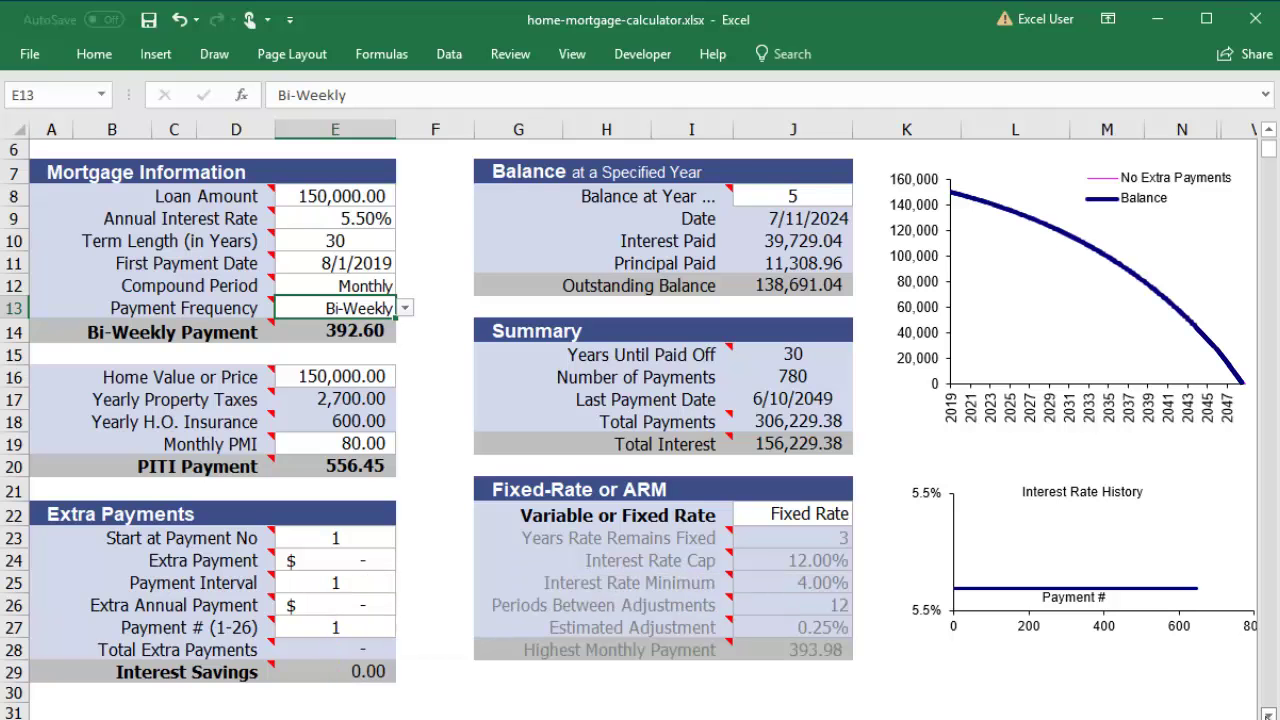
click(406, 309)
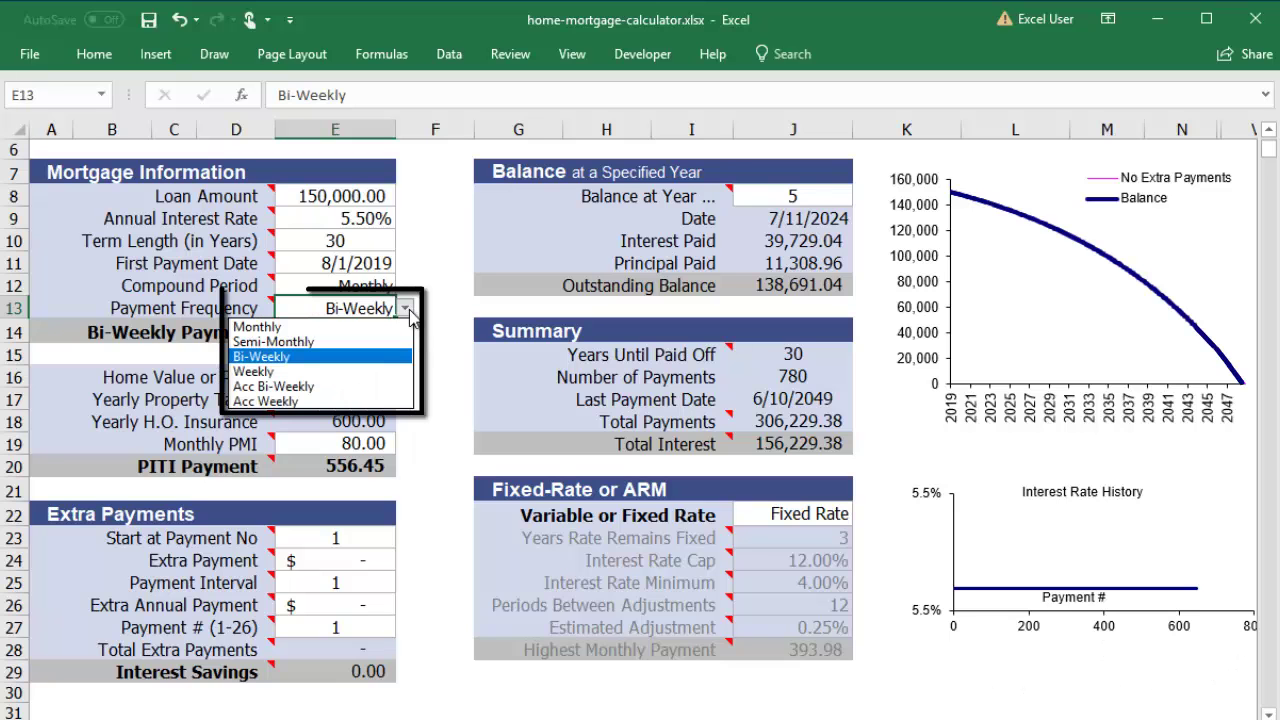
click(367, 388)
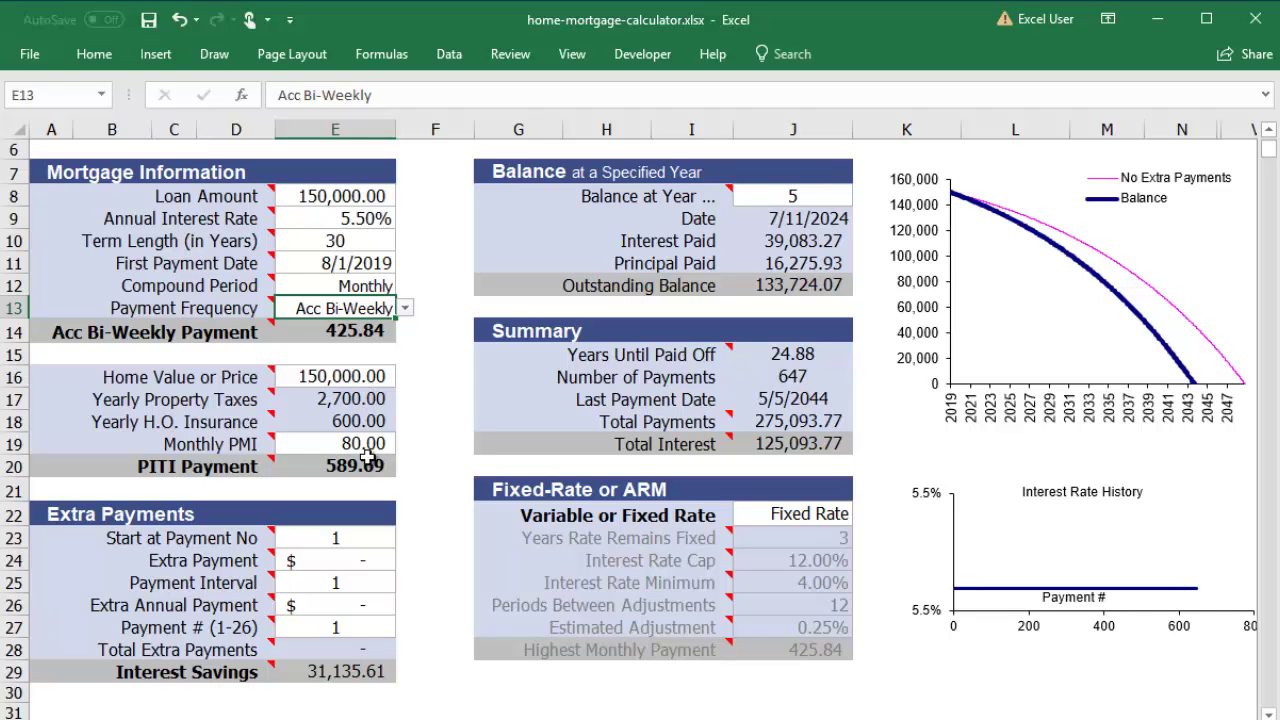
- Add a $20 extra payment every 2nd payment plus a $500 extra annual payment
click(301, 557)
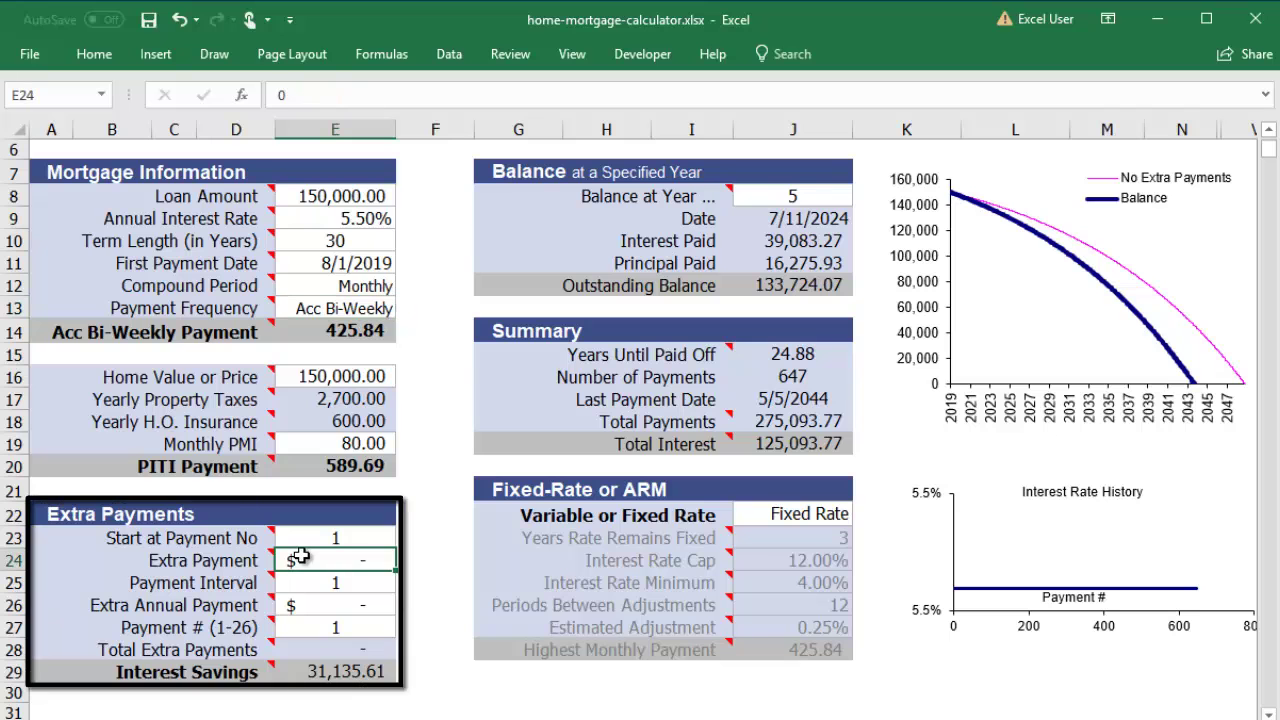
text(20)
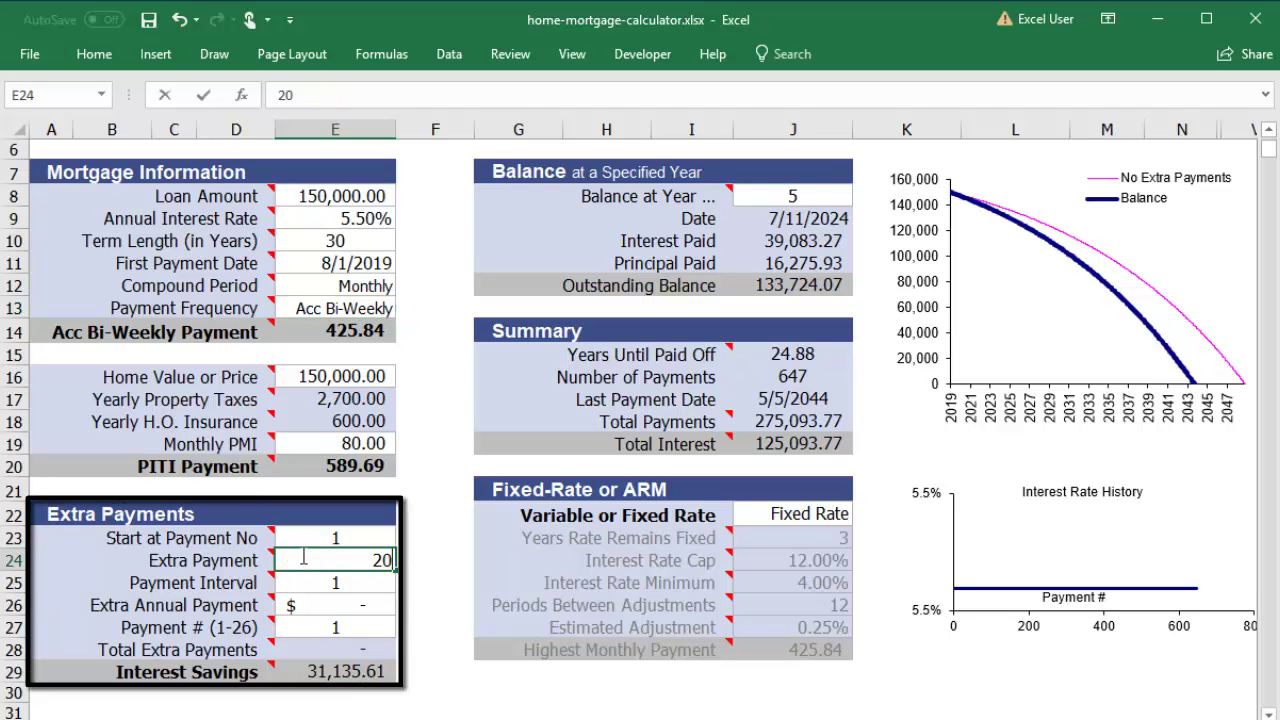
key(Return)
click(295, 582)
text(2)
key(Return)
text(500)
click(415, 632)
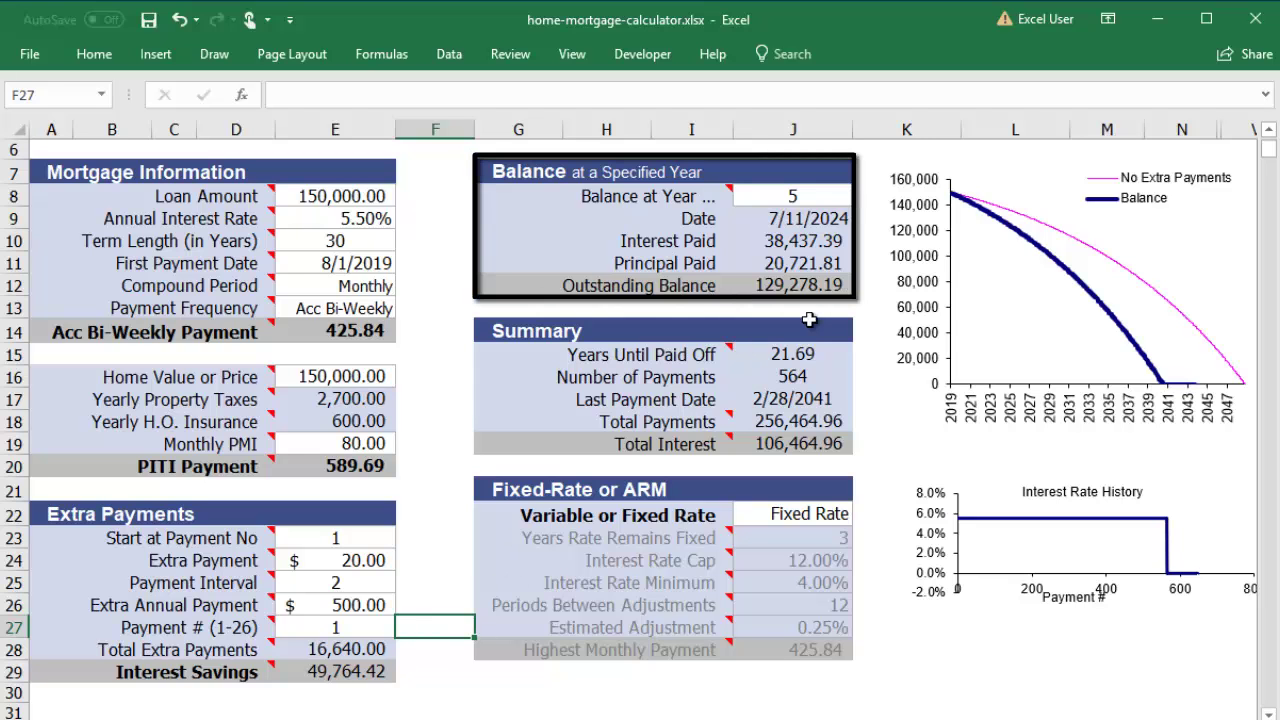
- Set the Balance at Year input to year 12
click(766, 199)
text(12)
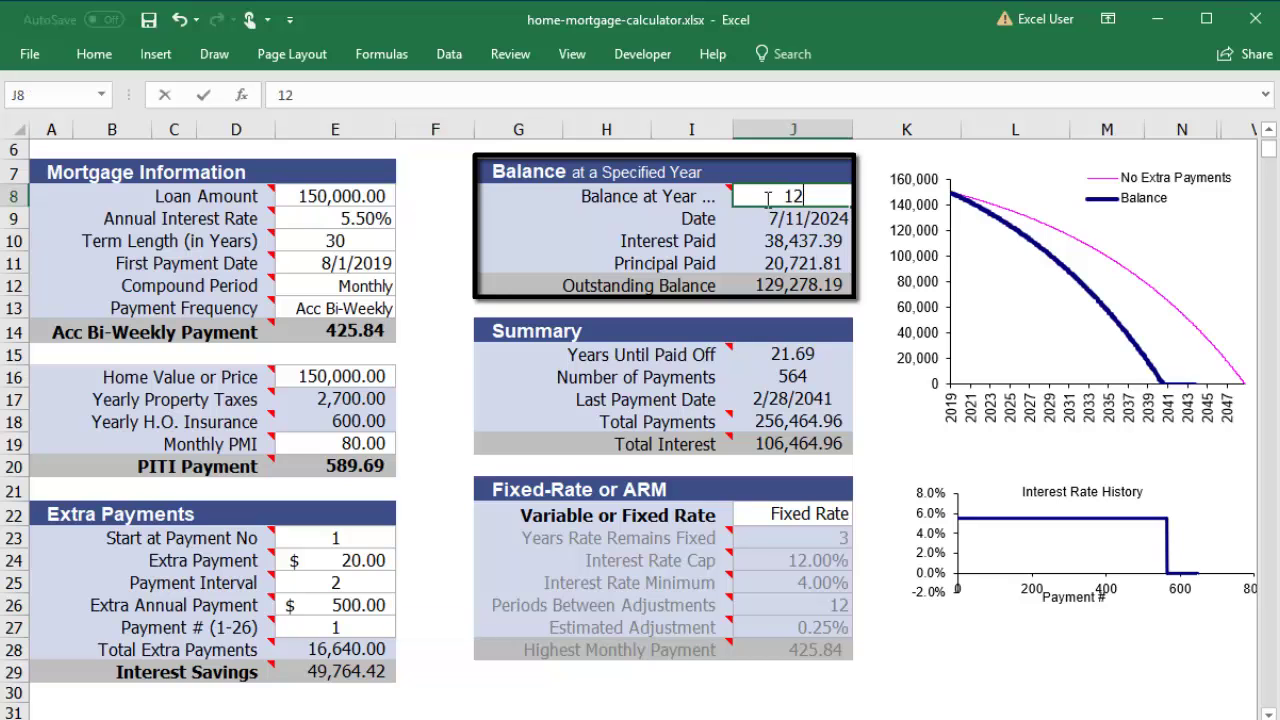
key(Return)
click(865, 155)
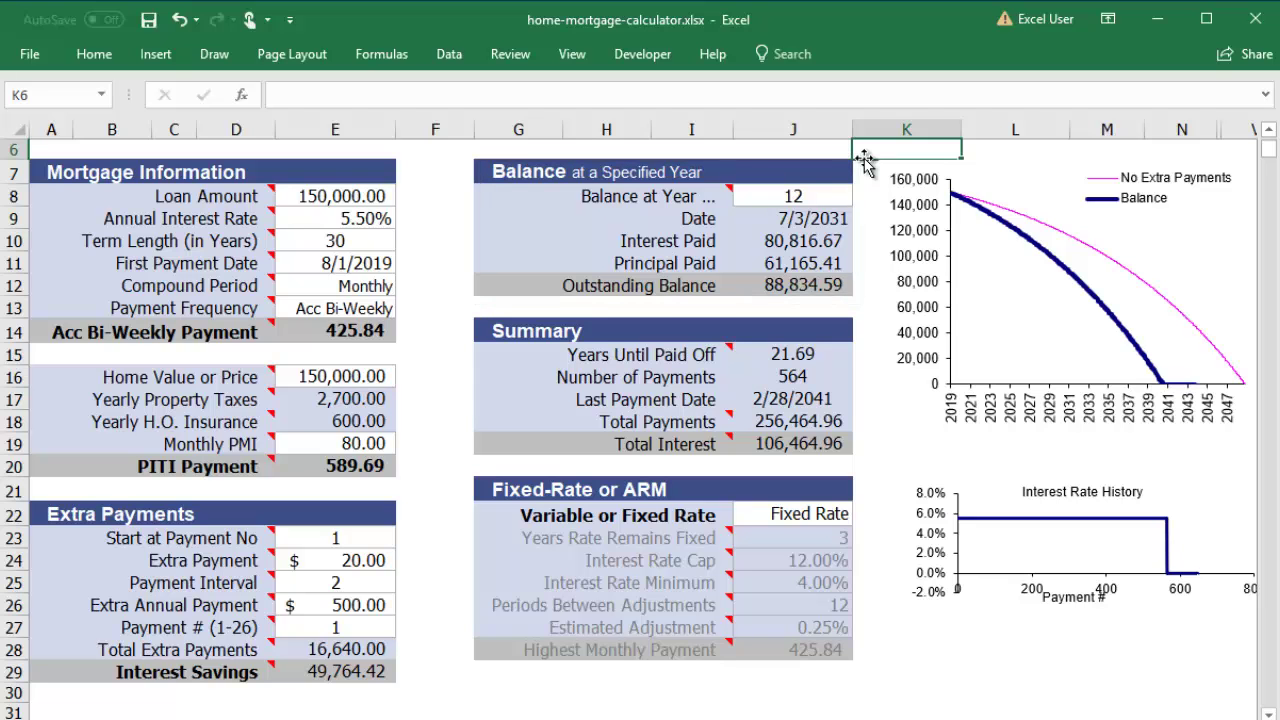
- Change the rate type to Variable Rate with the rate remaining fixed for 5 years
click(820, 513)
click(862, 514)
click(850, 540)
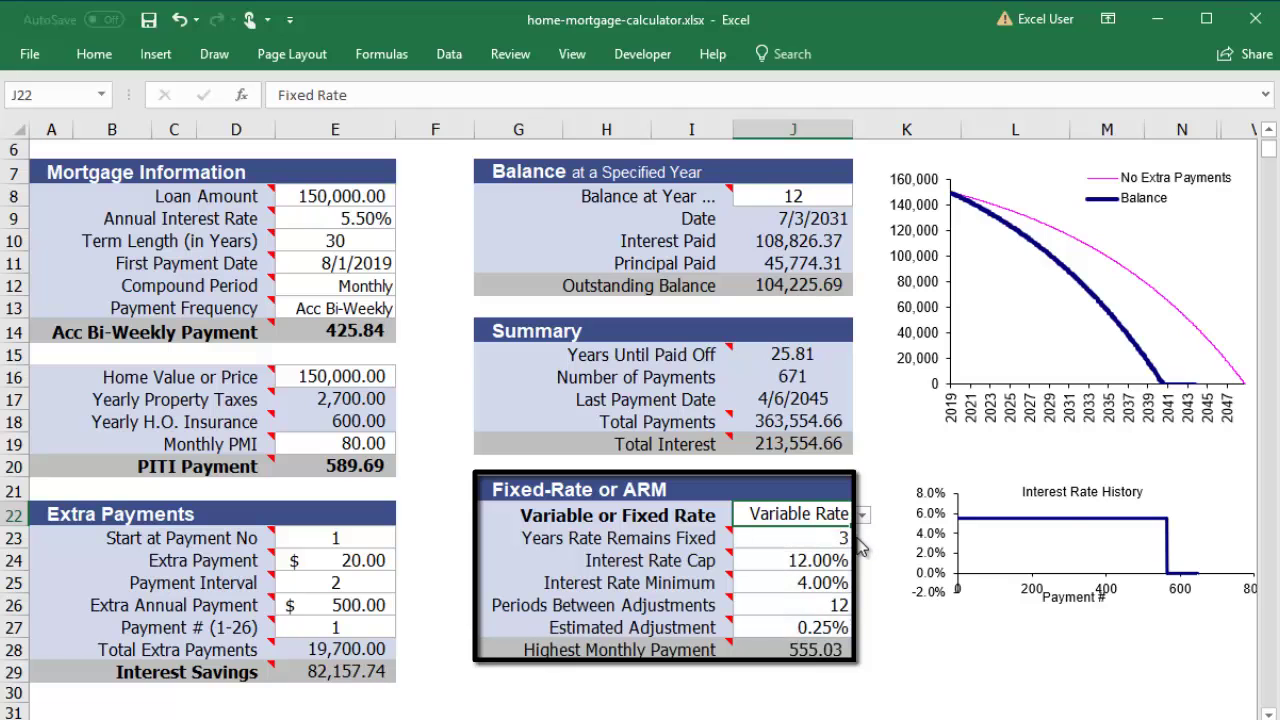
click(770, 540)
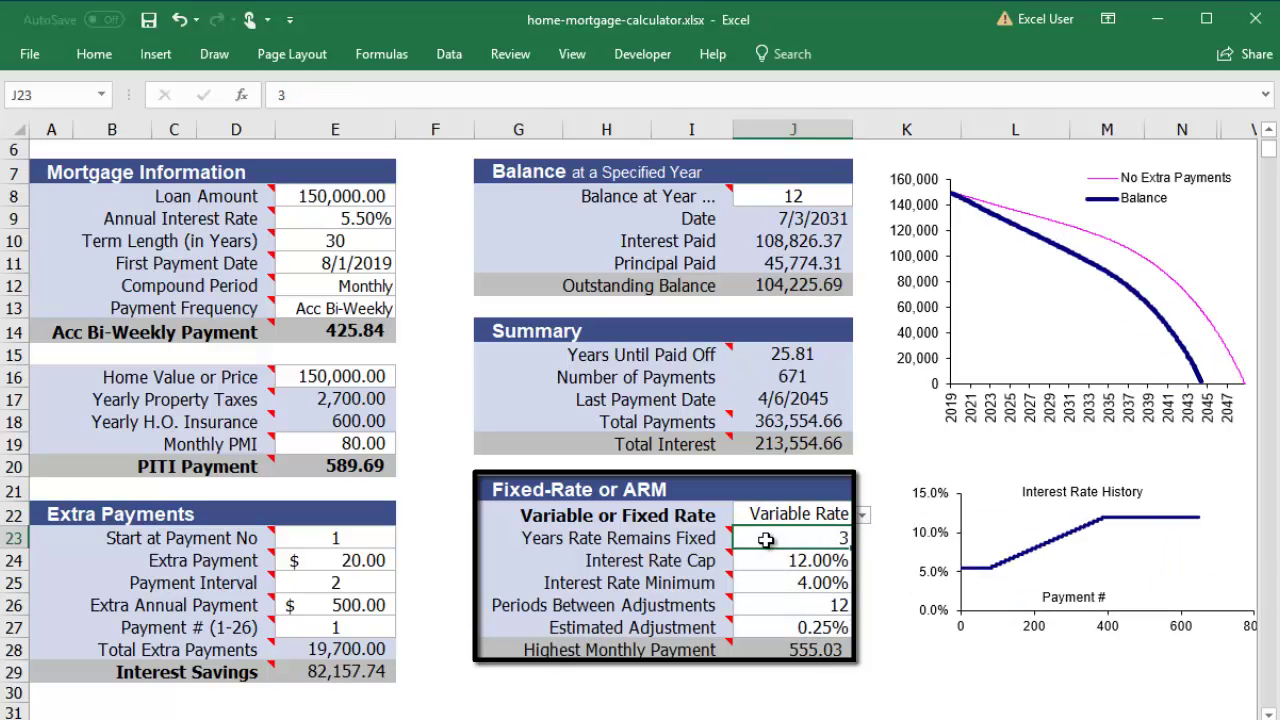
text(5)
key(Return)
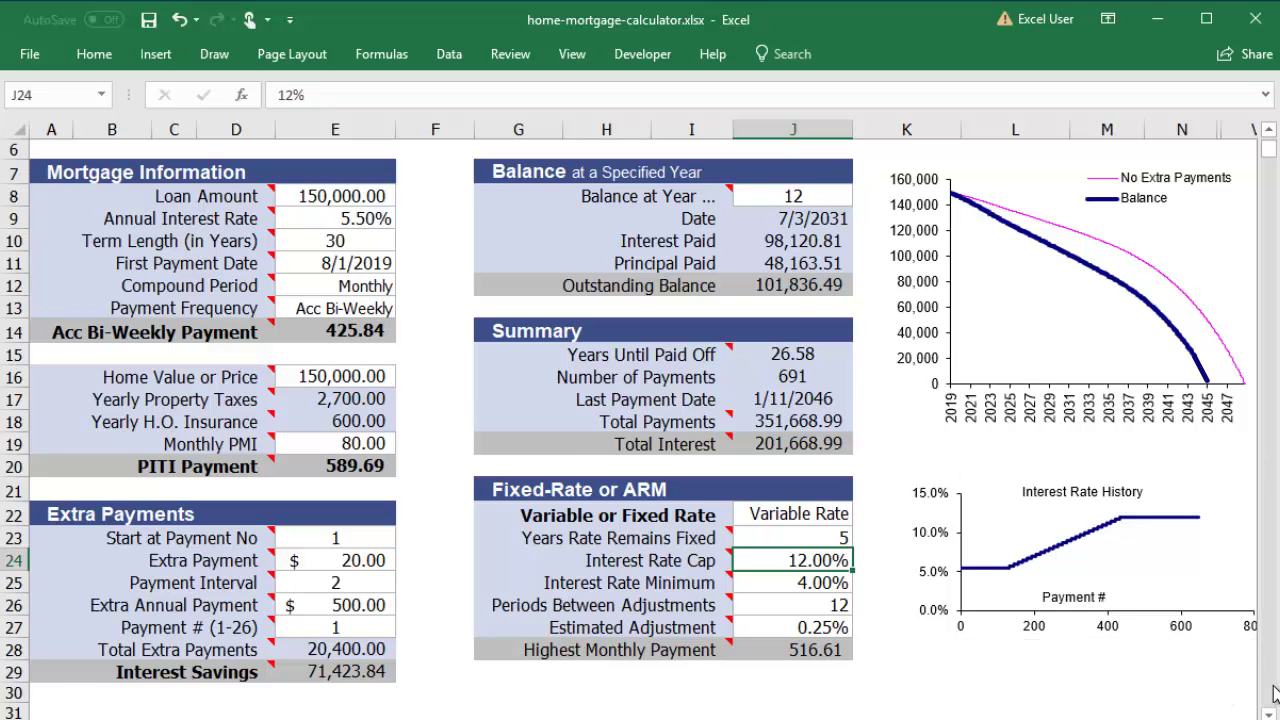
scroll(1274, 693, down, 14)
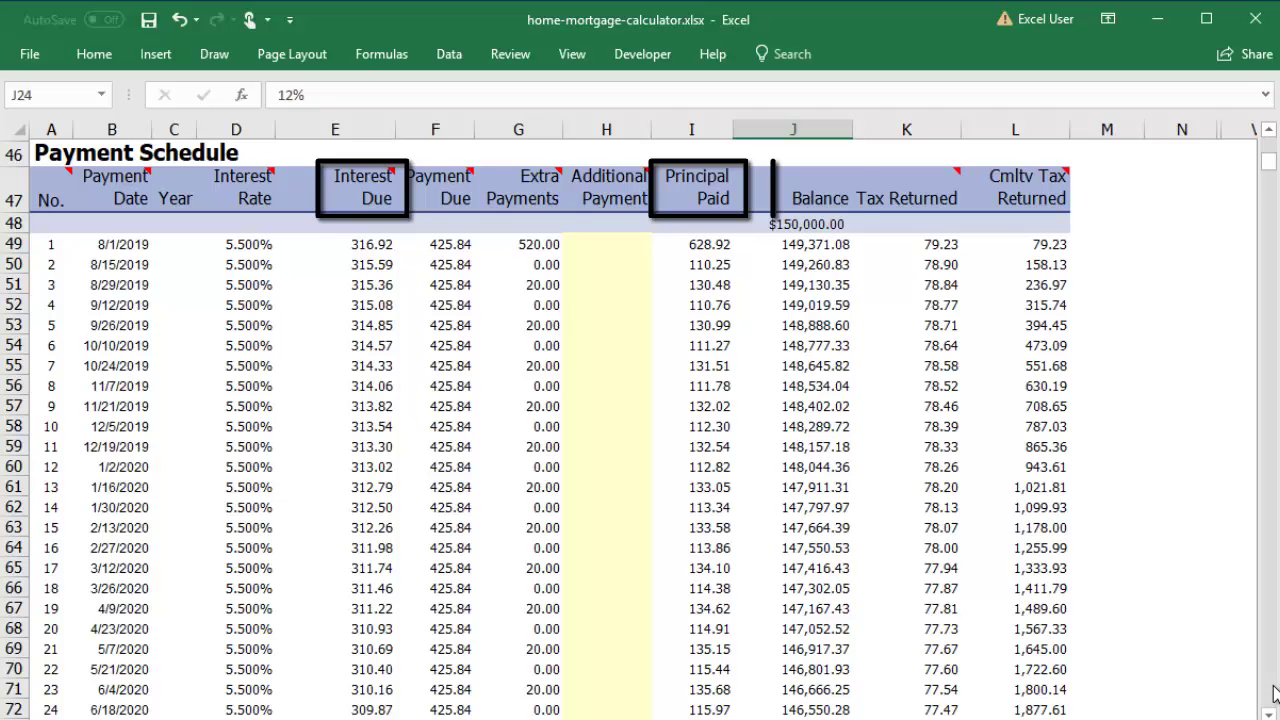
- Add additional payments of 350 for payment 3 and 45 for payment 15
click(587, 289)
text(350)
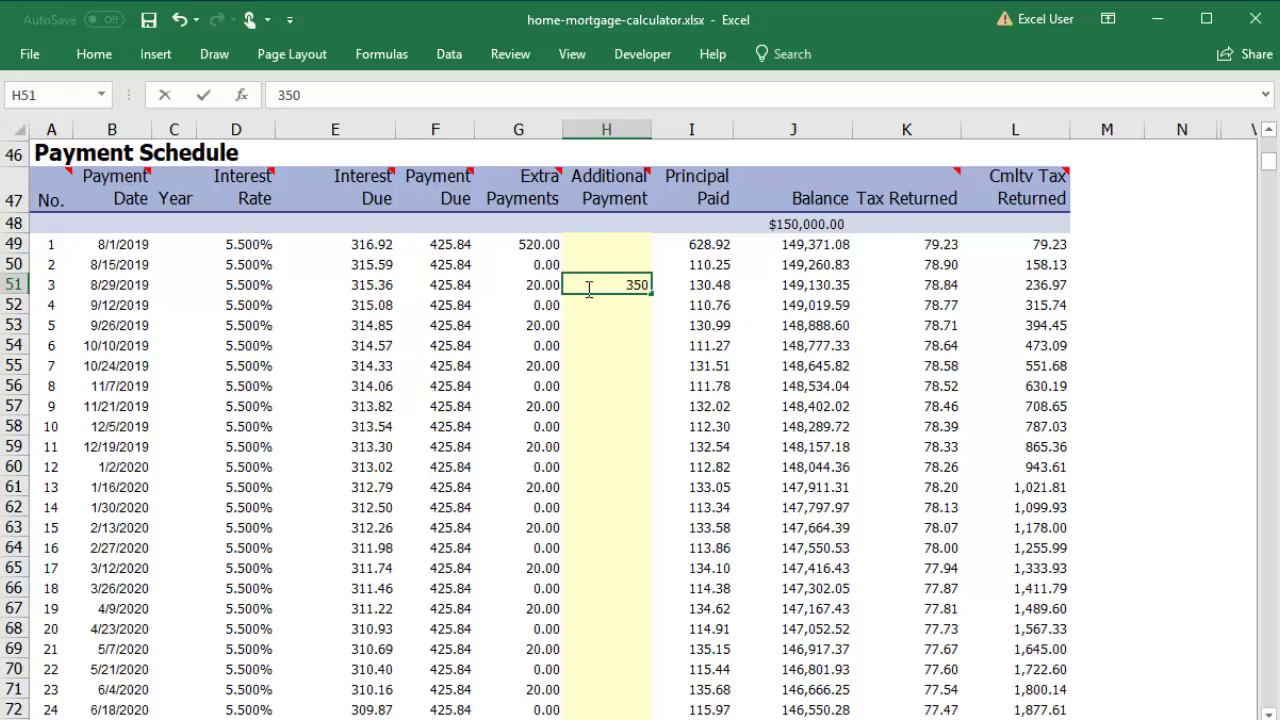
key(Return)
click(601, 524)
text(45)
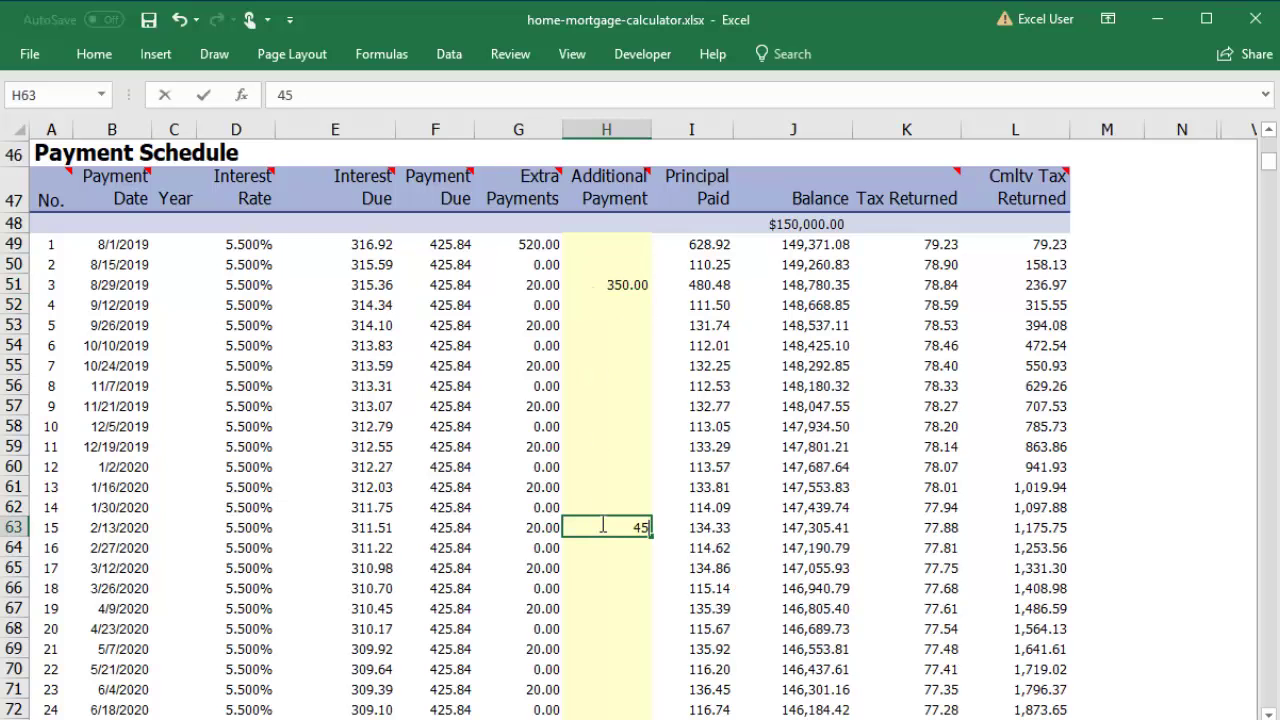
key(Return)
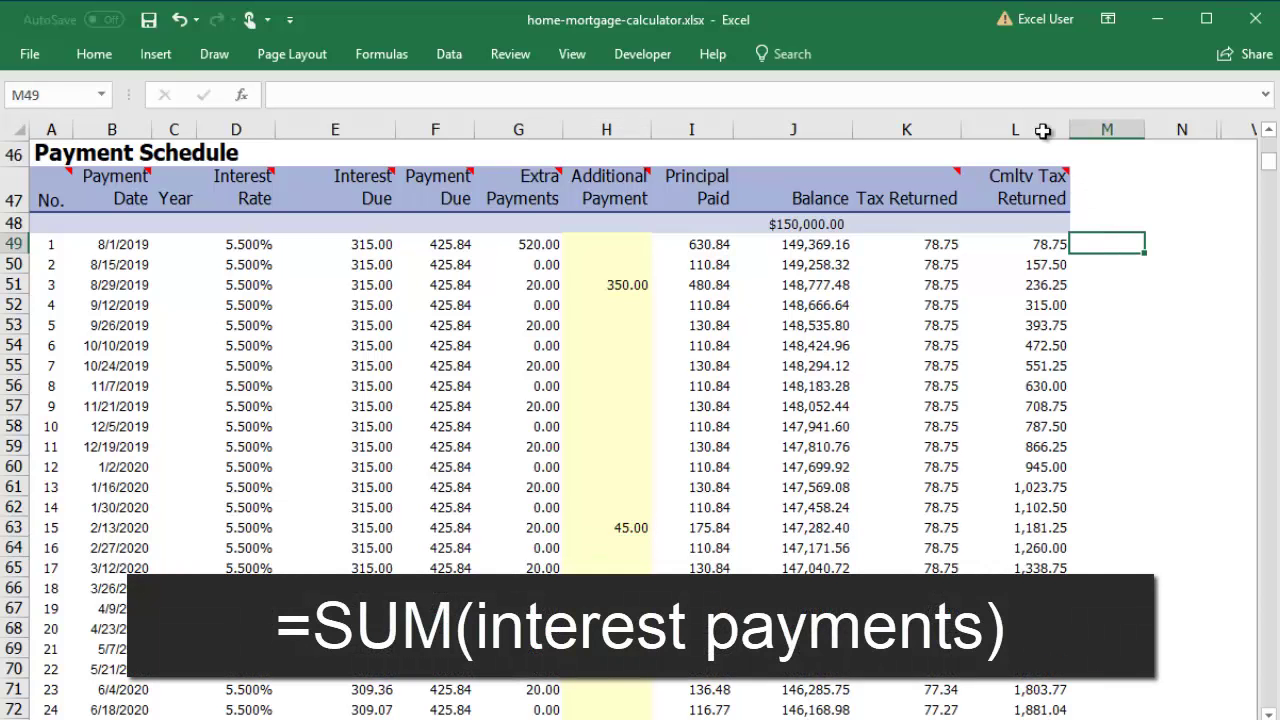
- Enter =SUM(E49:E74) in M49 to total the interest due
text(=sum()
click(298, 245)
scroll(298, 262, down, 3)
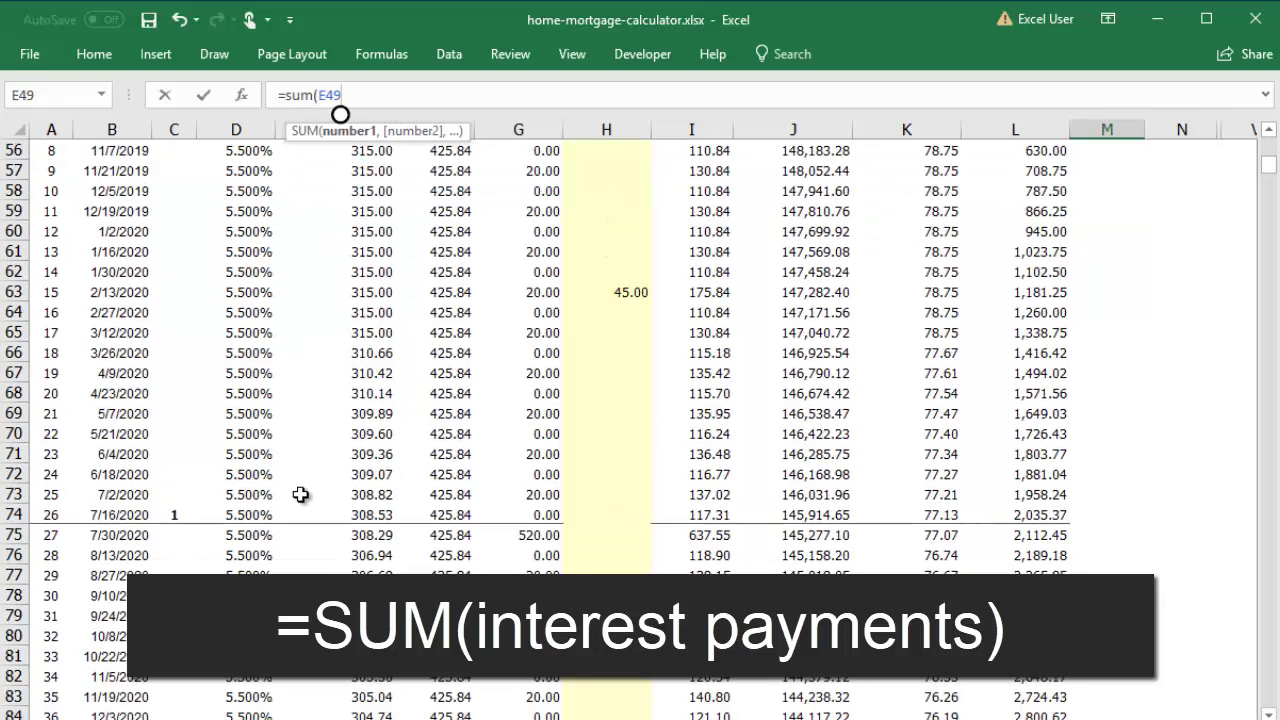
shift+click(300, 513)
text())
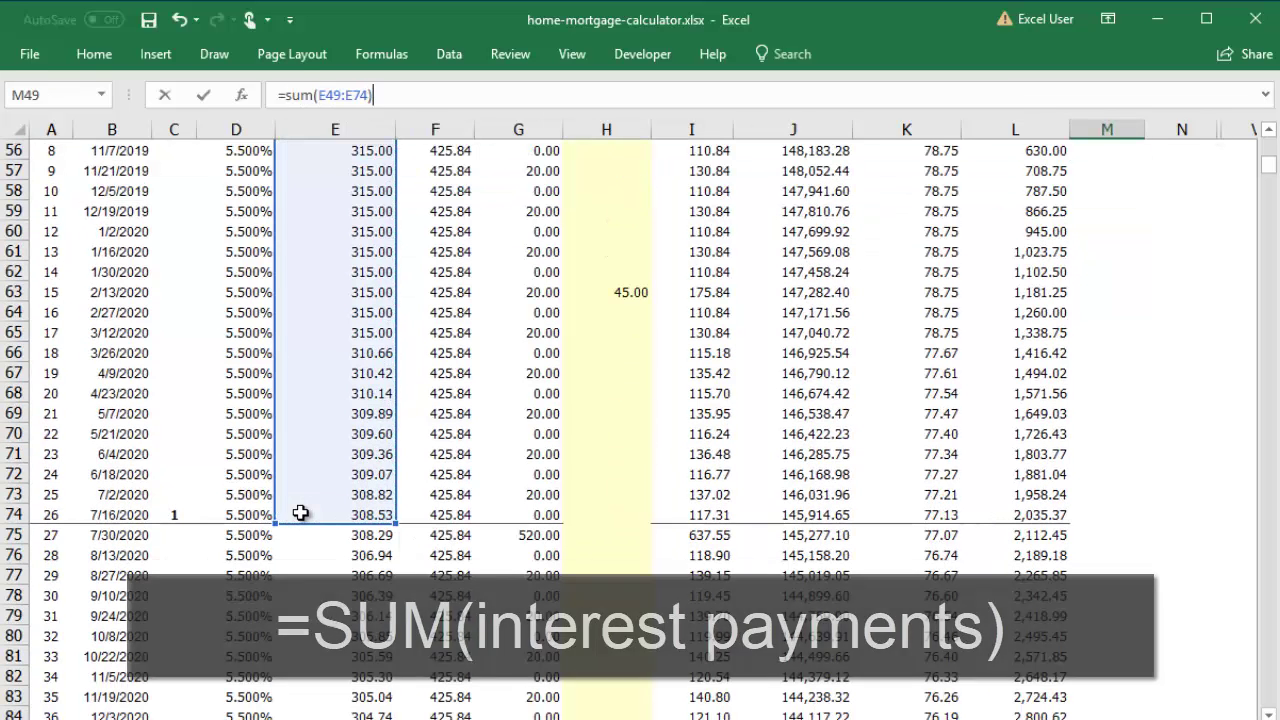
key(Return)
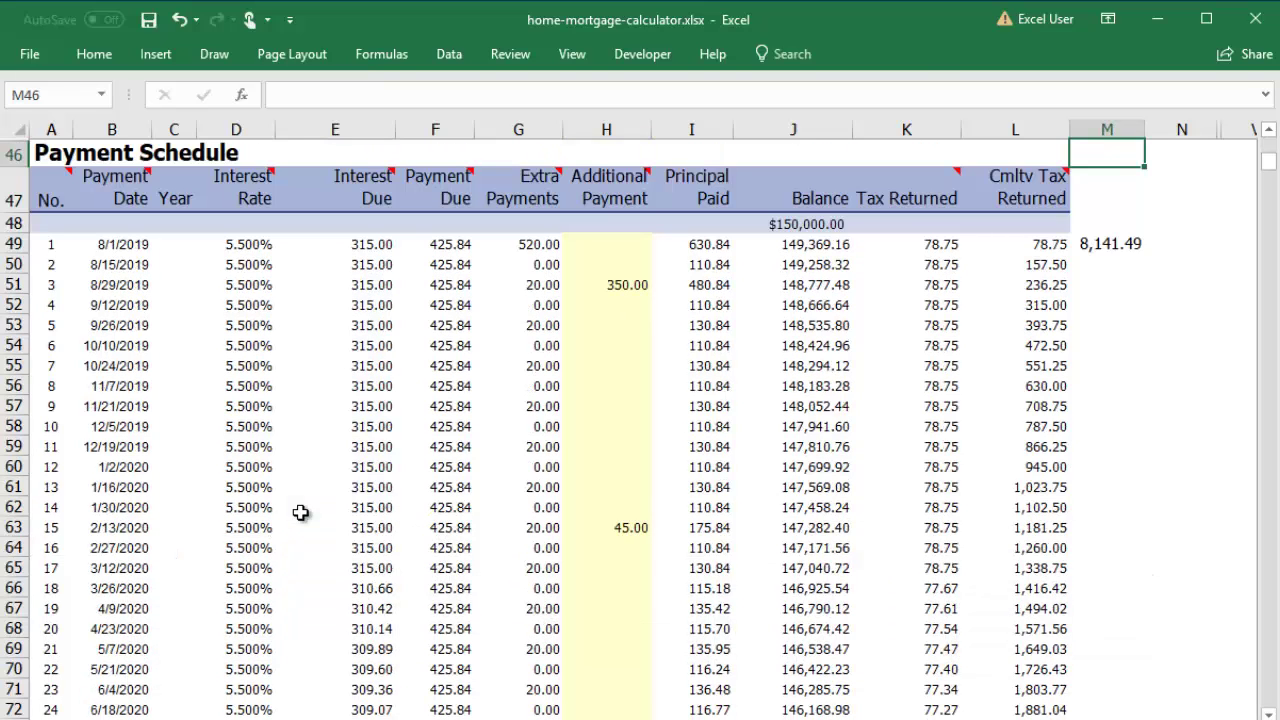
drag(1268, 160, 1270, 137)
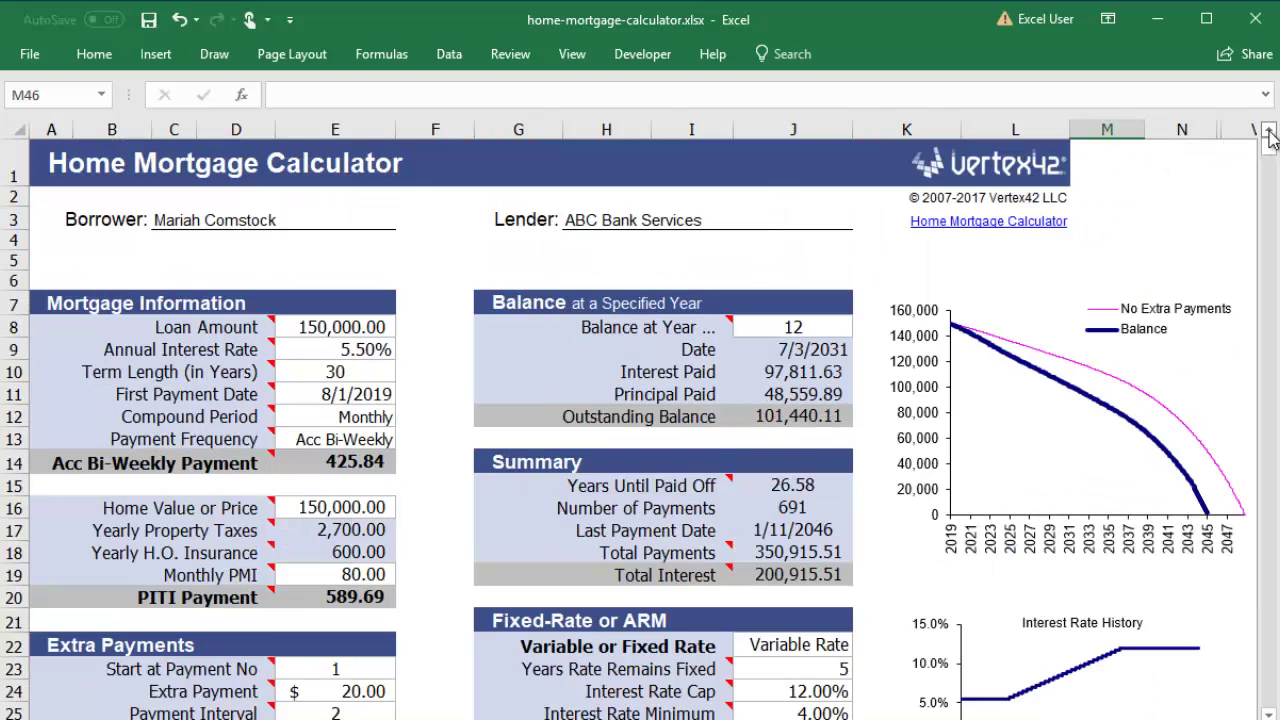